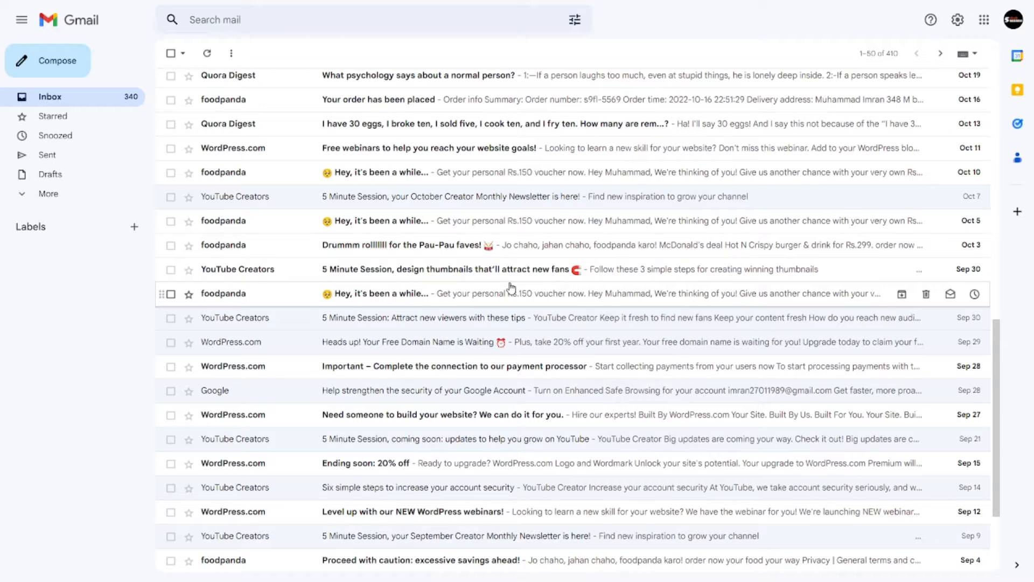
- Open the WordPress.com email "Need someone to build your website? We can do it for you." and skim its content
scroll(423, 298, "down", 1)
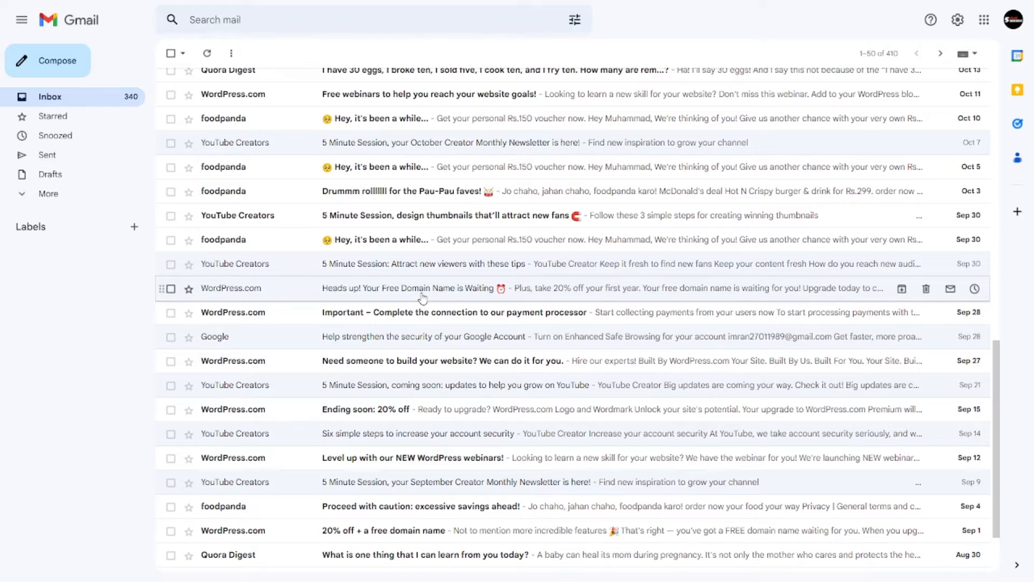
left_click(384, 367)
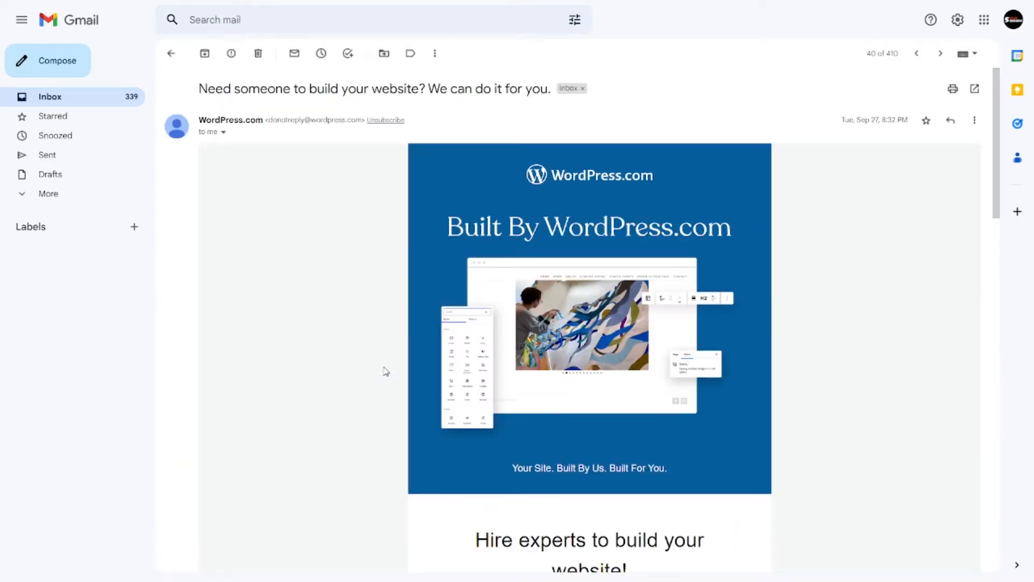
scroll(385, 371, "down", 4)
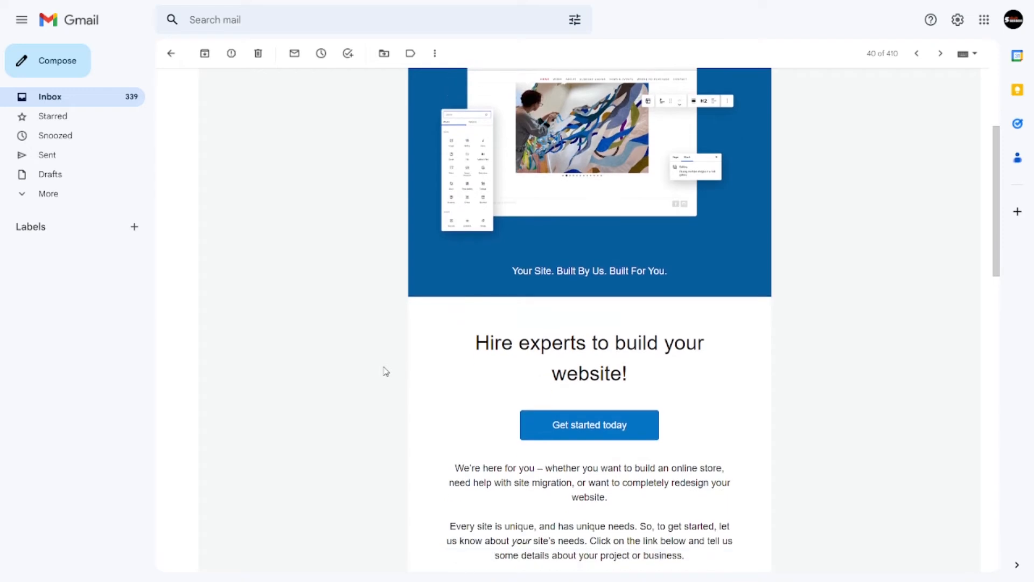
scroll(386, 371, "down", 1)
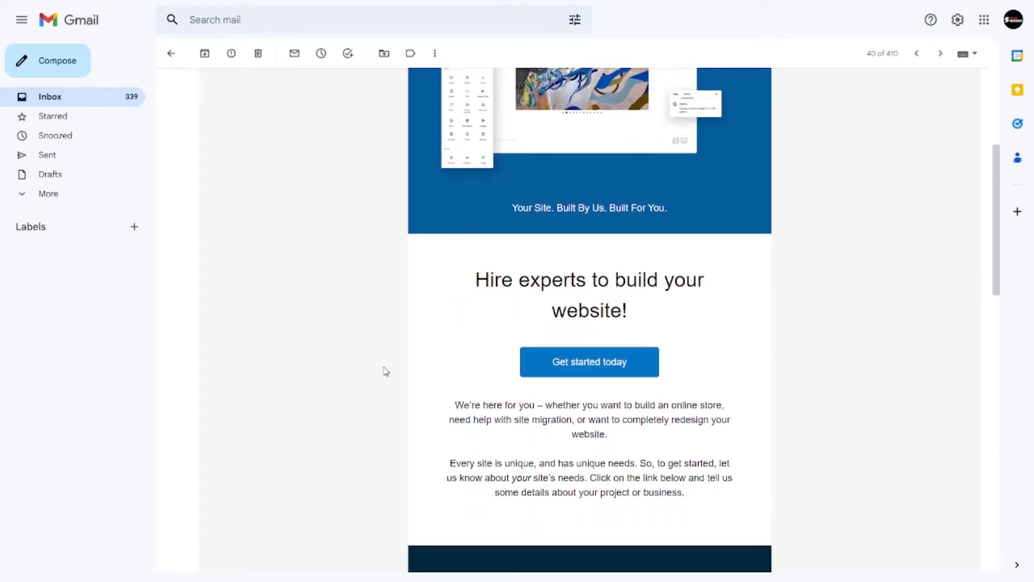
scroll(386, 371, "up", 5)
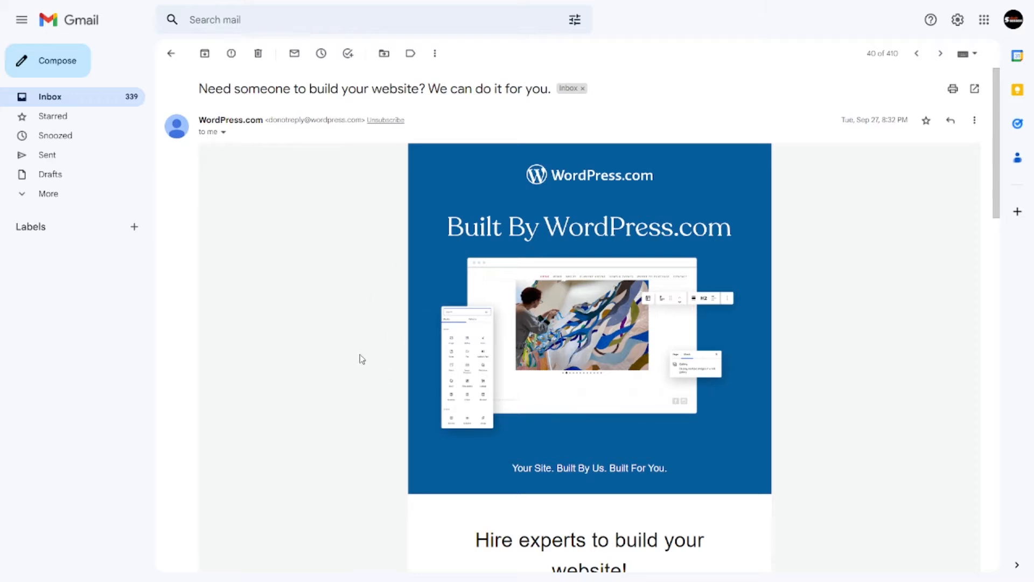
left_click_drag(200, 89, 419, 88)
left_click(279, 86)
left_click_drag(199, 88, 440, 101)
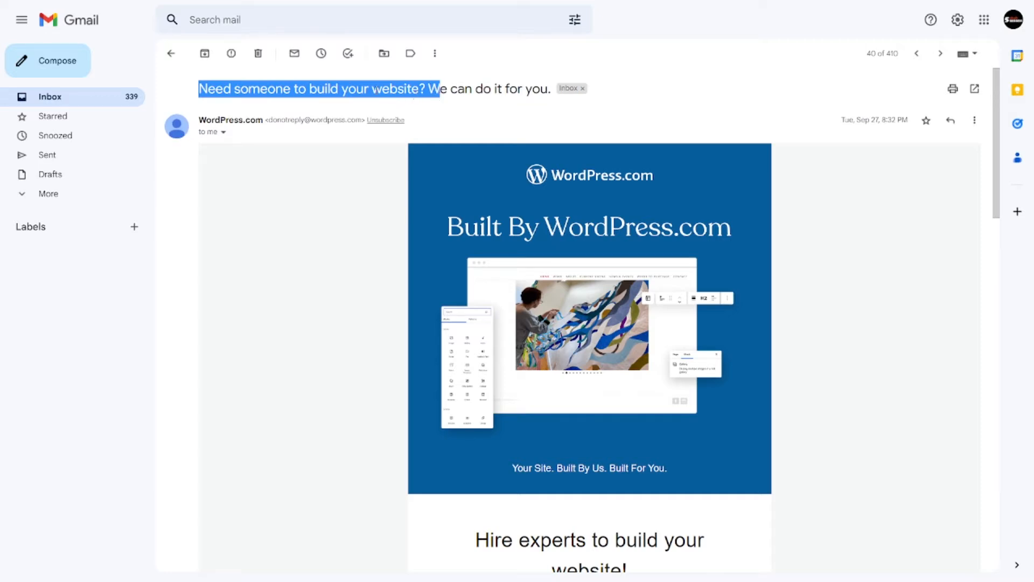
left_click(376, 92)
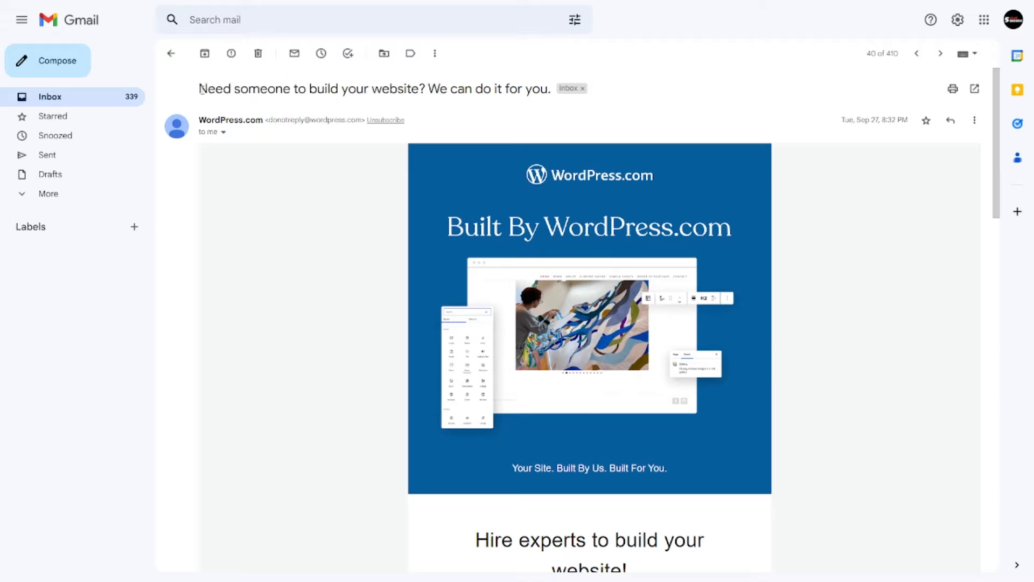
left_click_drag(200, 89, 340, 90)
left_click(365, 90)
- Copy the sender's email address from the header of the open WordPress.com message
left_click_drag(269, 121, 362, 120)
key("ctrl+c")
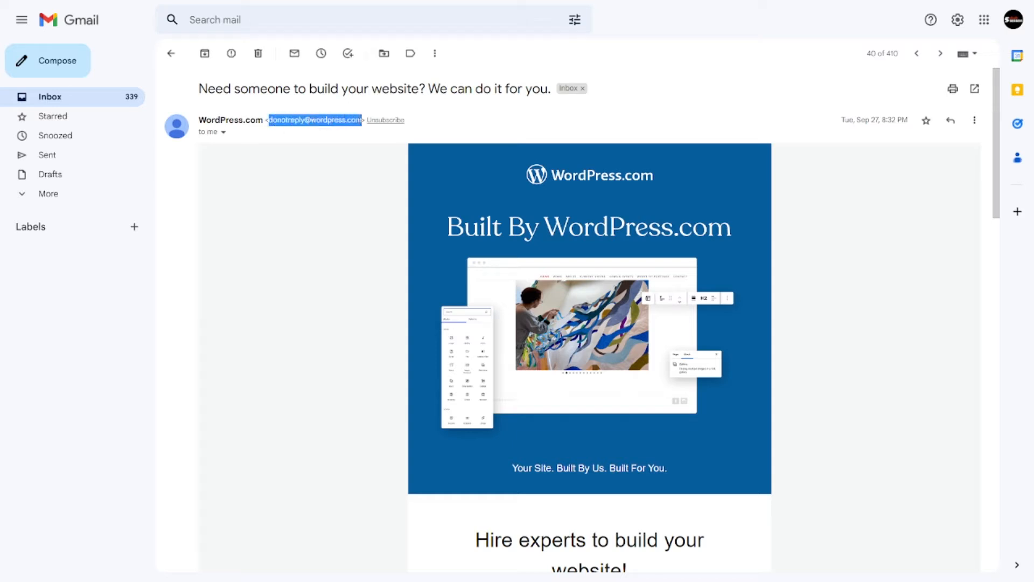
left_click(572, 60)
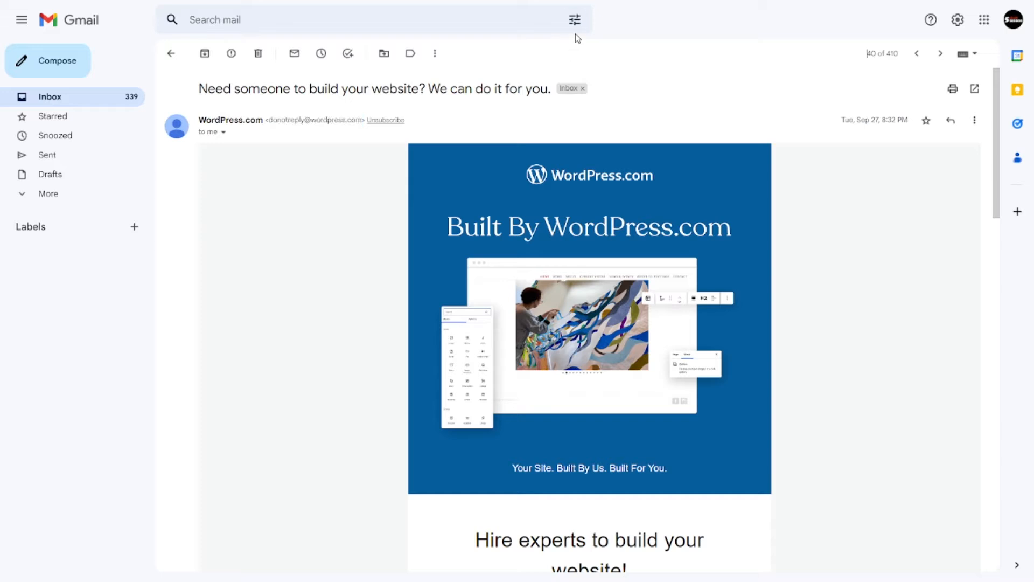
- Set the search criteria to the copied sender address with a date within 1 year, and proceed to the filter actions
left_click(574, 21)
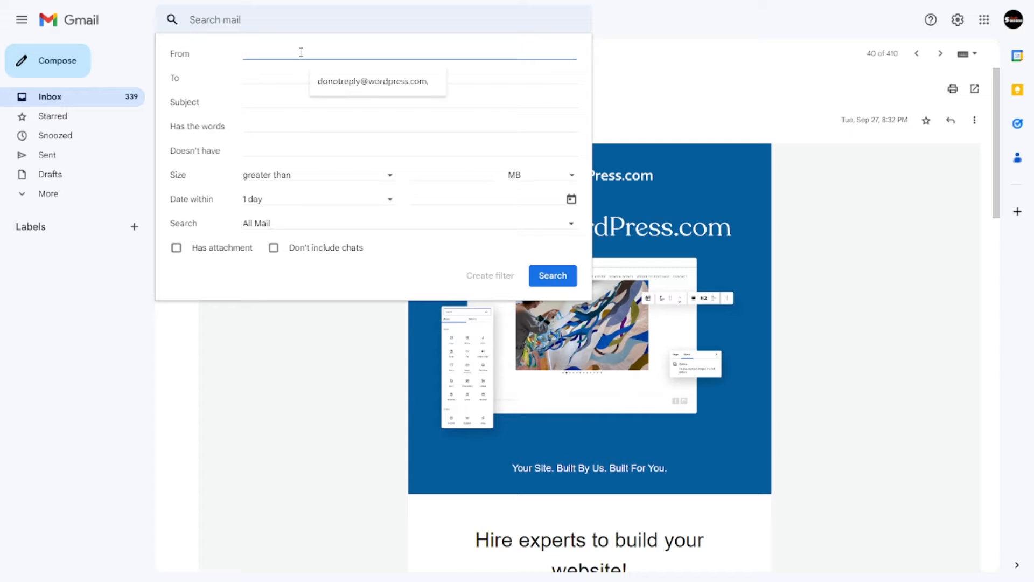
key("ctrl+v")
left_click(260, 90)
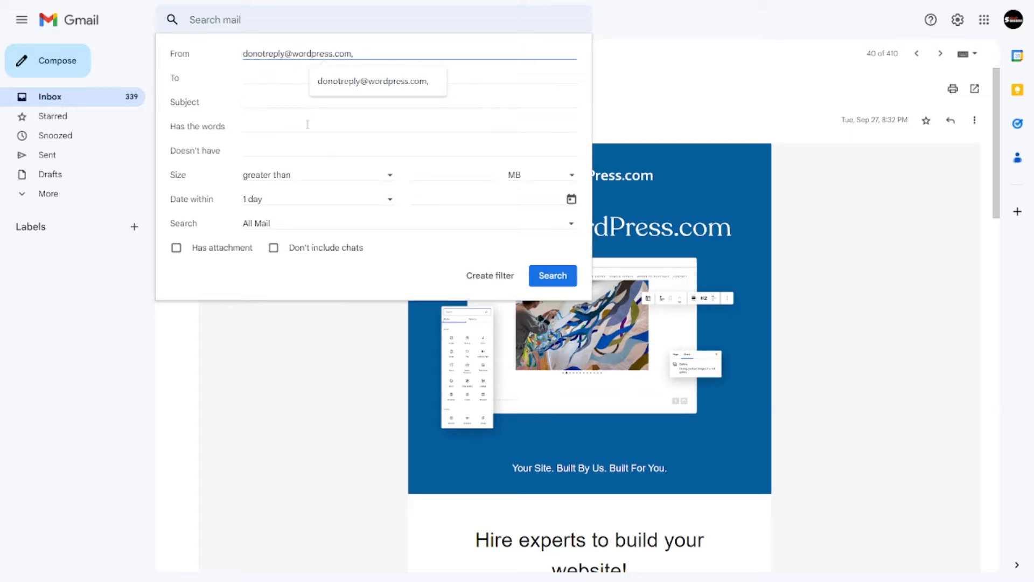
left_click(310, 207)
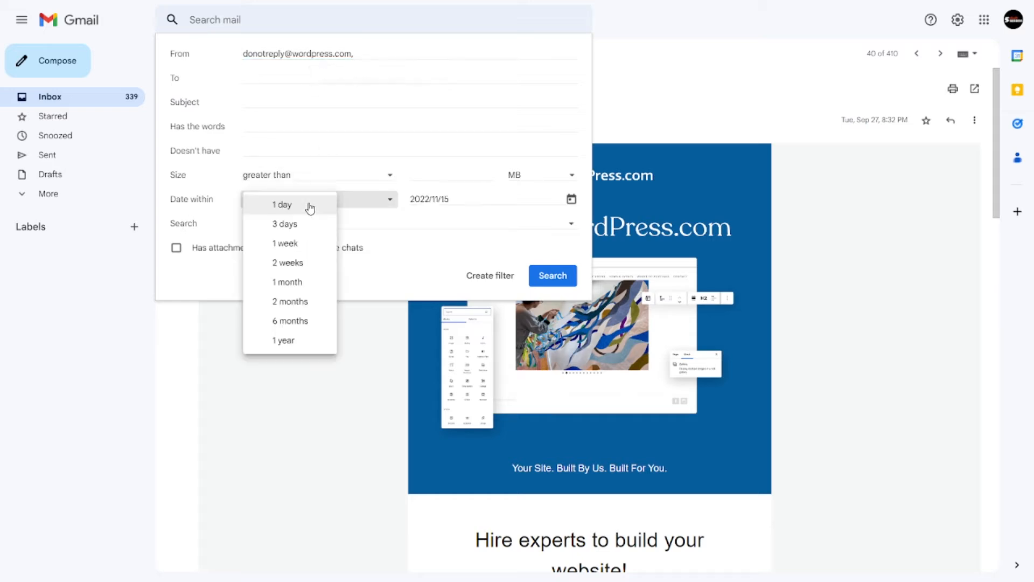
left_click(284, 341)
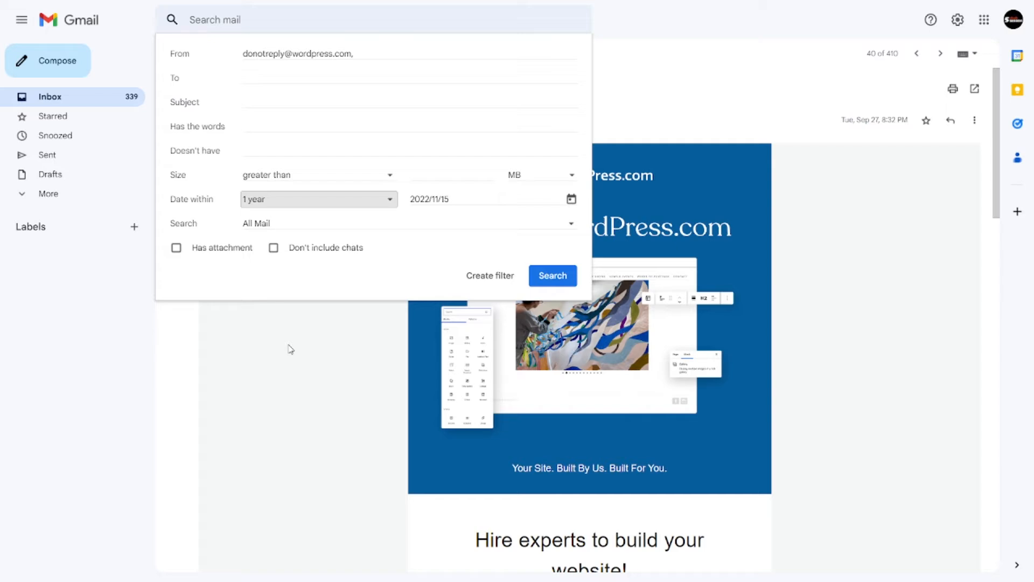
left_click(505, 285)
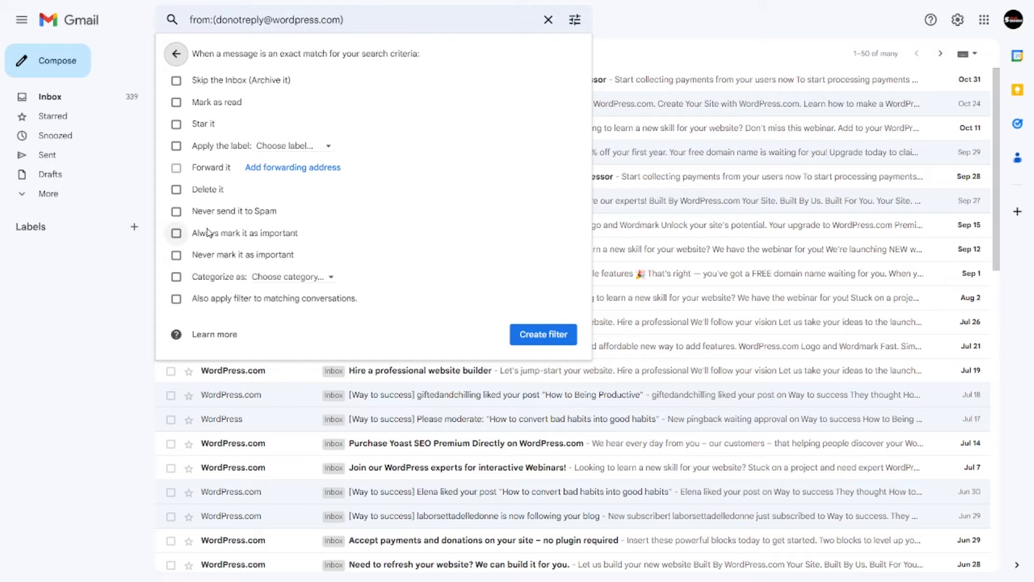
- Have the filter skip the Inbox and apply a newly created label named "Wordpress"
left_click(177, 81)
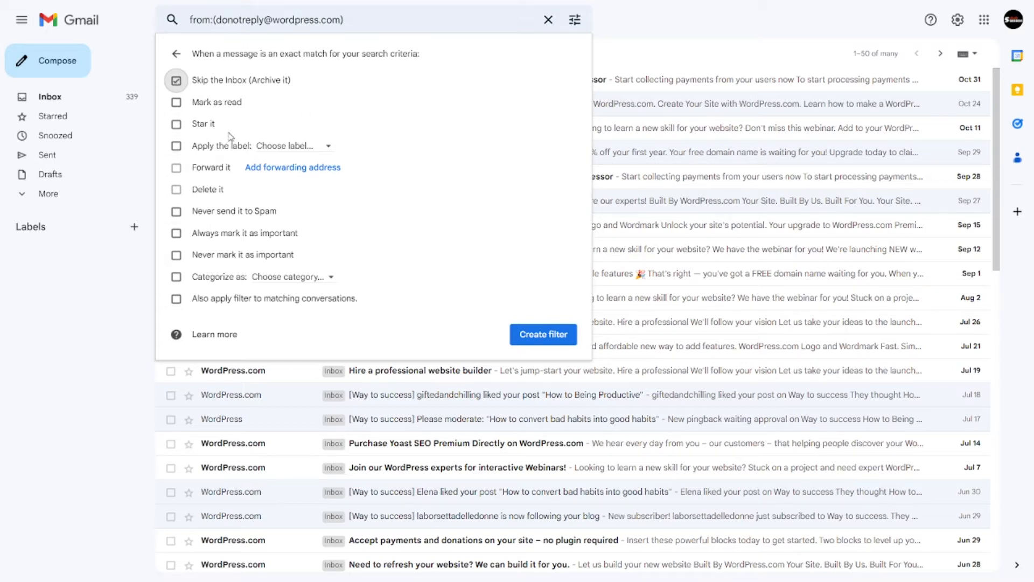
left_click(176, 146)
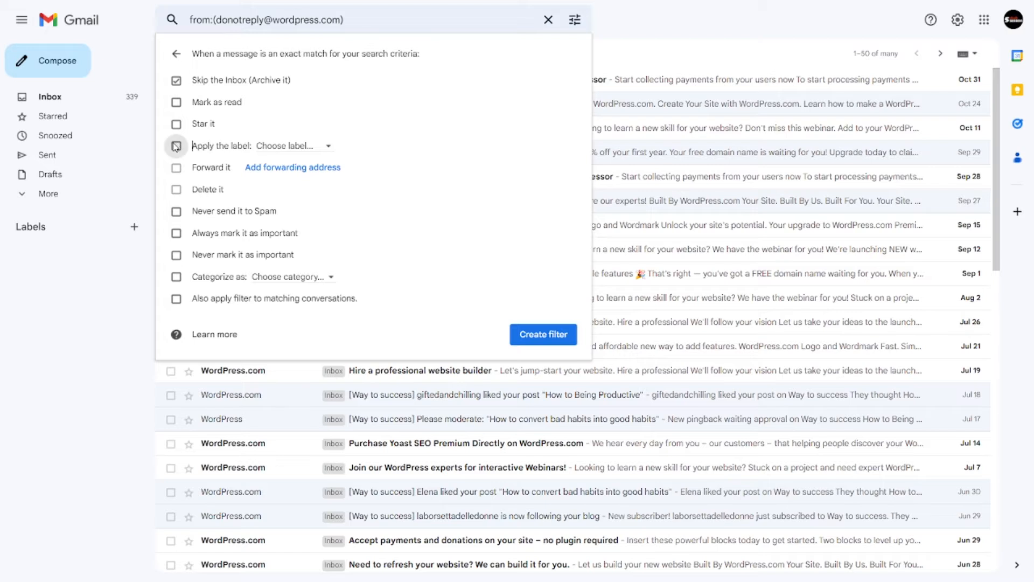
left_click(327, 150)
left_click(334, 176)
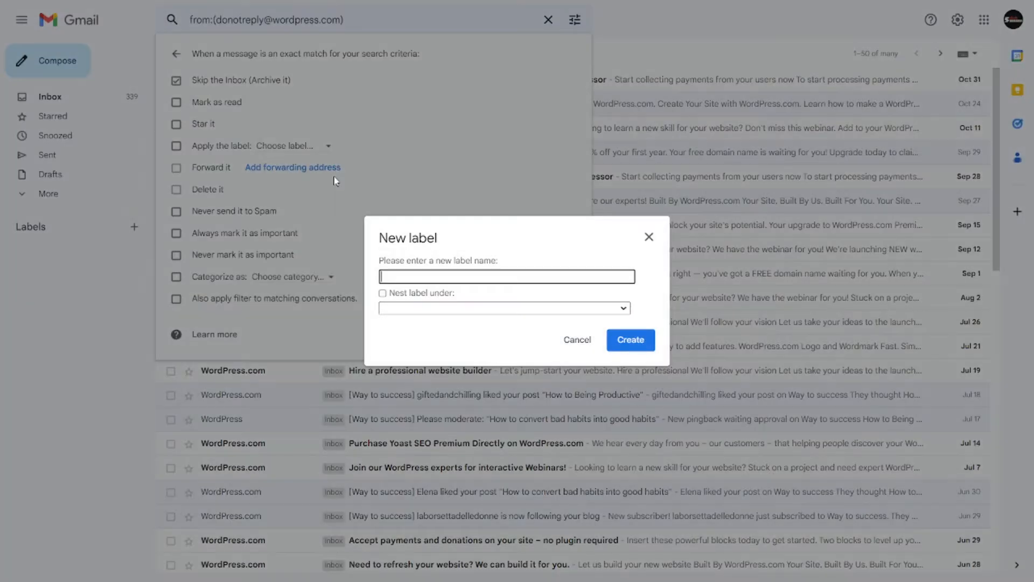
type("Wordpress")
left_click(631, 340)
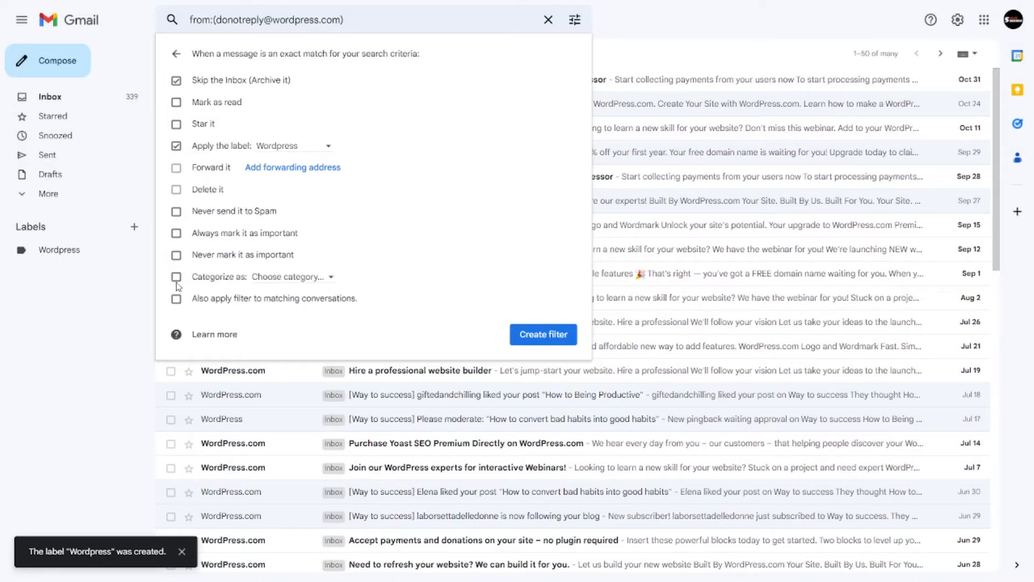
- Categorize the filtered mail as Primary, also apply the filter to matching conversations, and create the filter
left_click(176, 278)
left_click(283, 279)
left_click(290, 303)
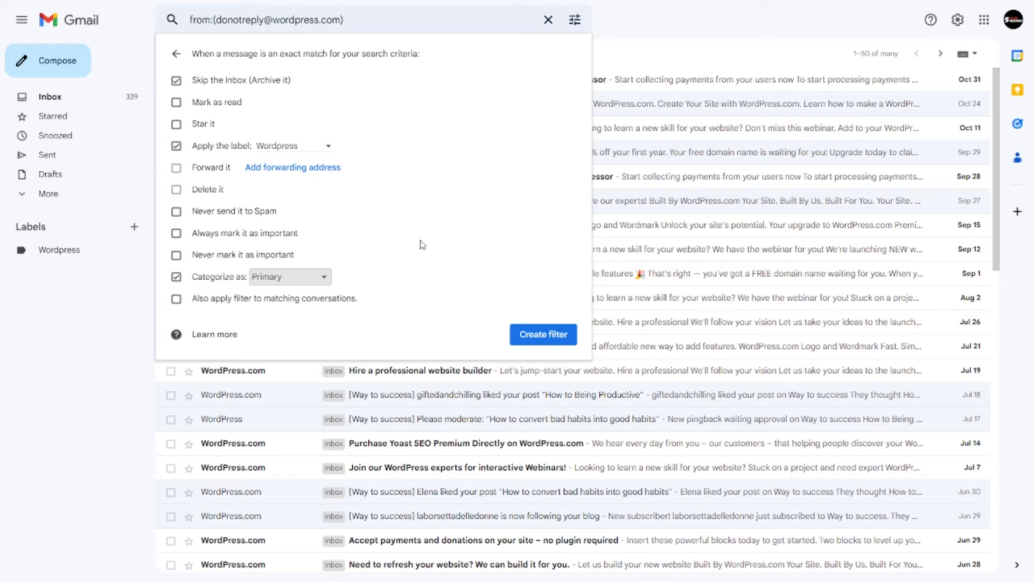
left_click(176, 300)
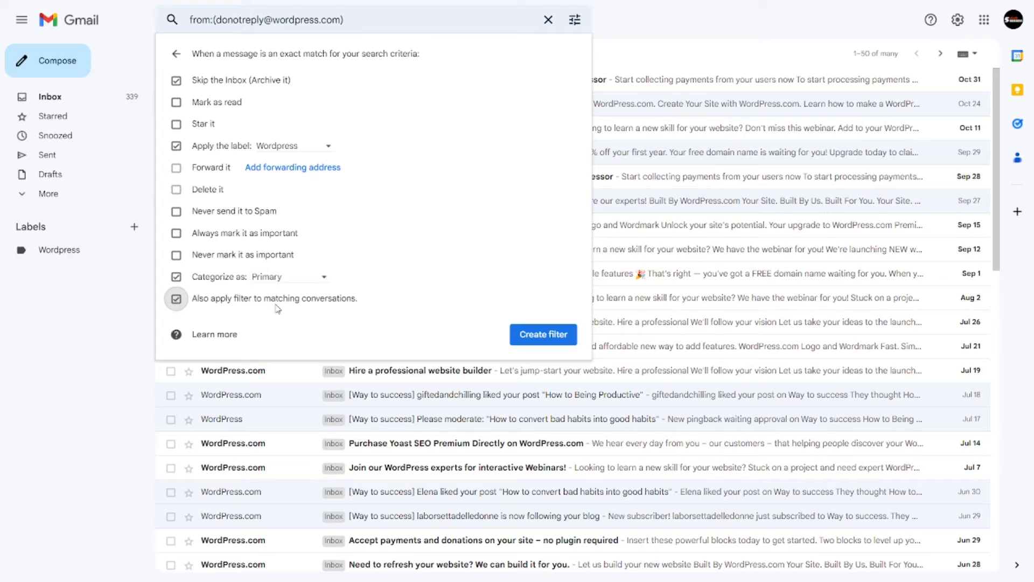
left_click(544, 335)
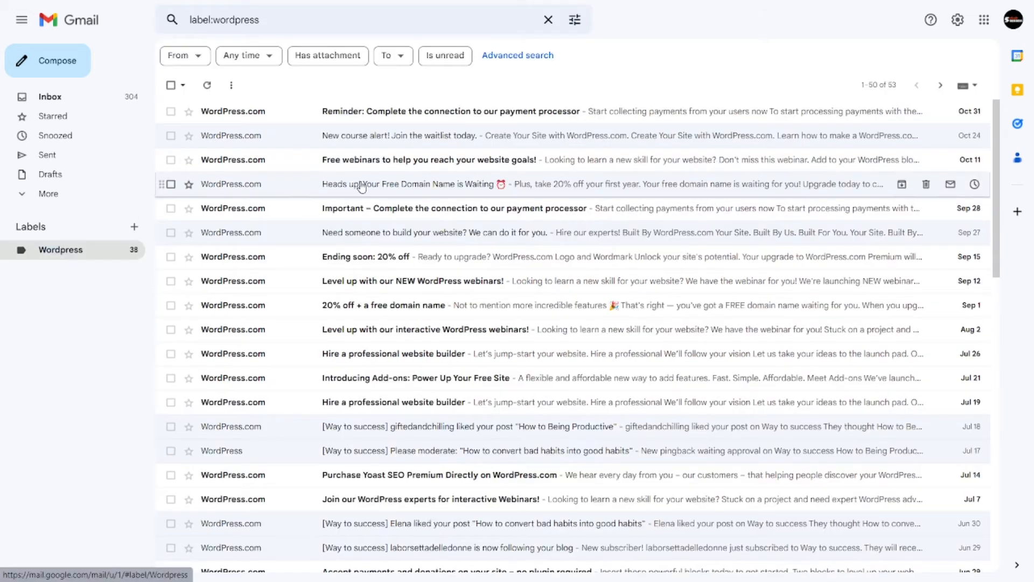
- Check the inbox for remaining WordPress.com messages and review the messages collected under the Wordpress label
left_click(84, 97)
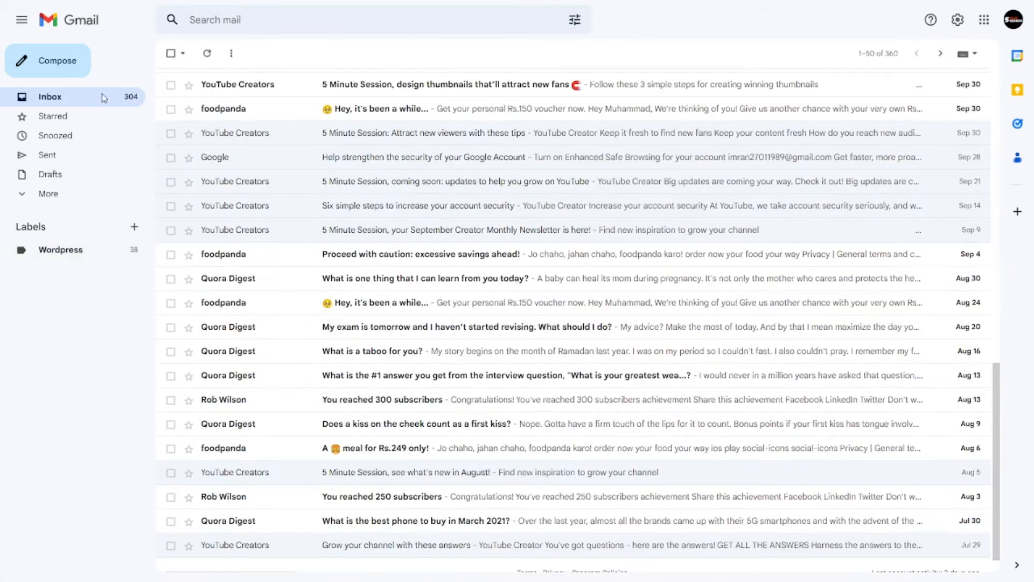
scroll(305, 289, "down", 1)
scroll(307, 291, "up", 4)
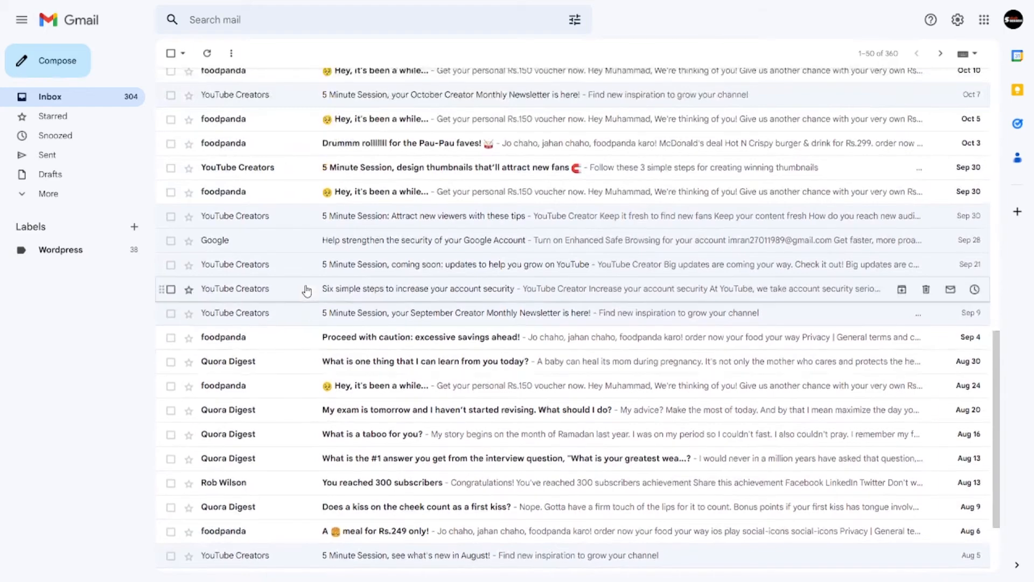
scroll(305, 308, "down", 3)
scroll(302, 307, "up", 5)
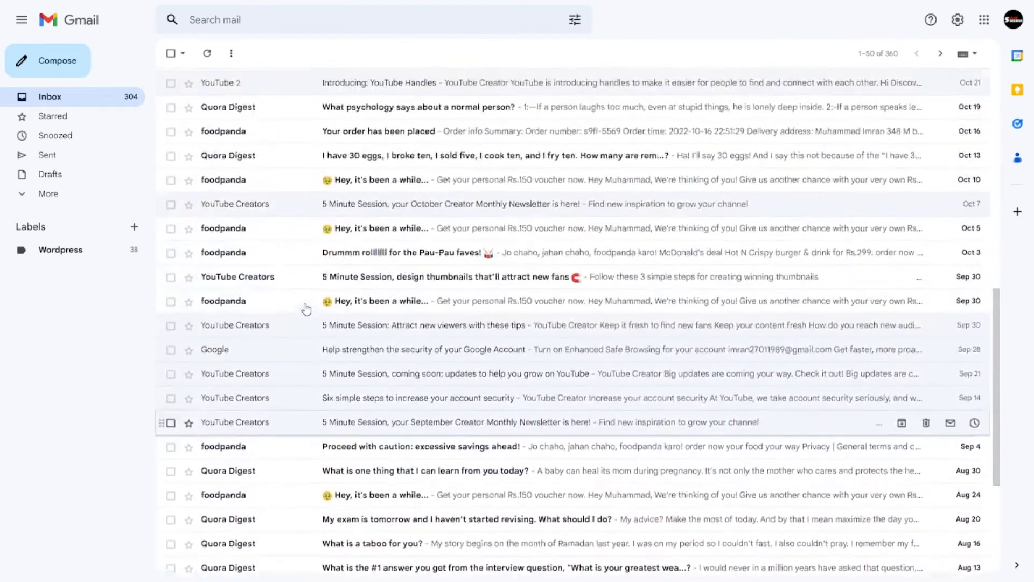
left_click(75, 255)
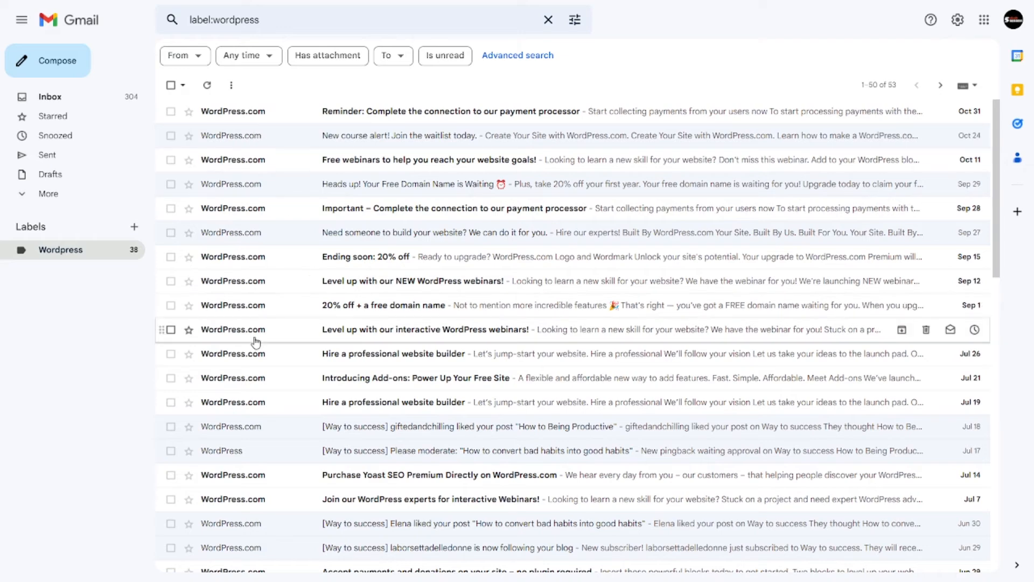
scroll(256, 341, "down", 1)
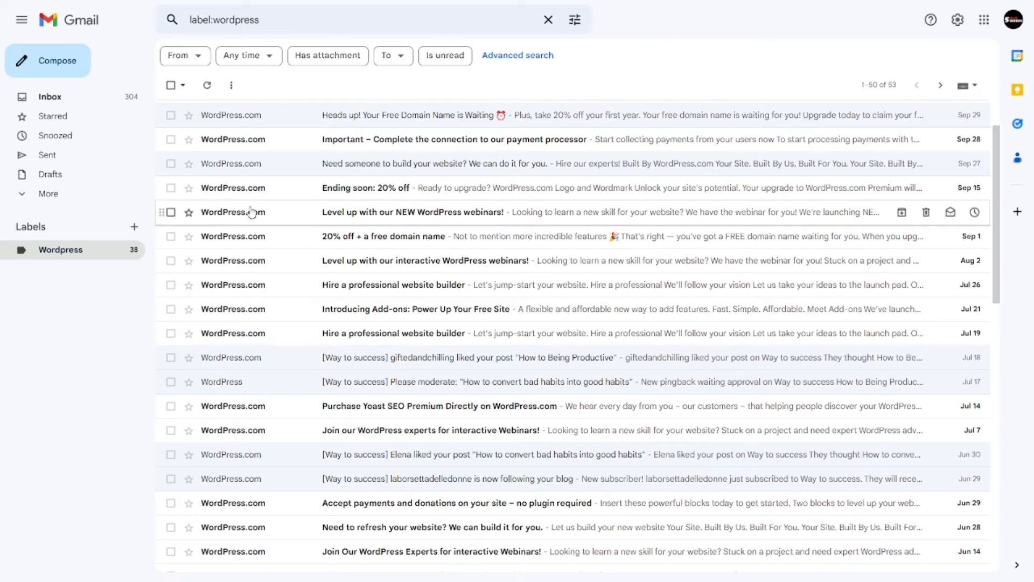
- Select the WordPress.com filter in the Filters and Blocked Addresses settings and open its criteria for editing
left_click(958, 21)
left_click(934, 77)
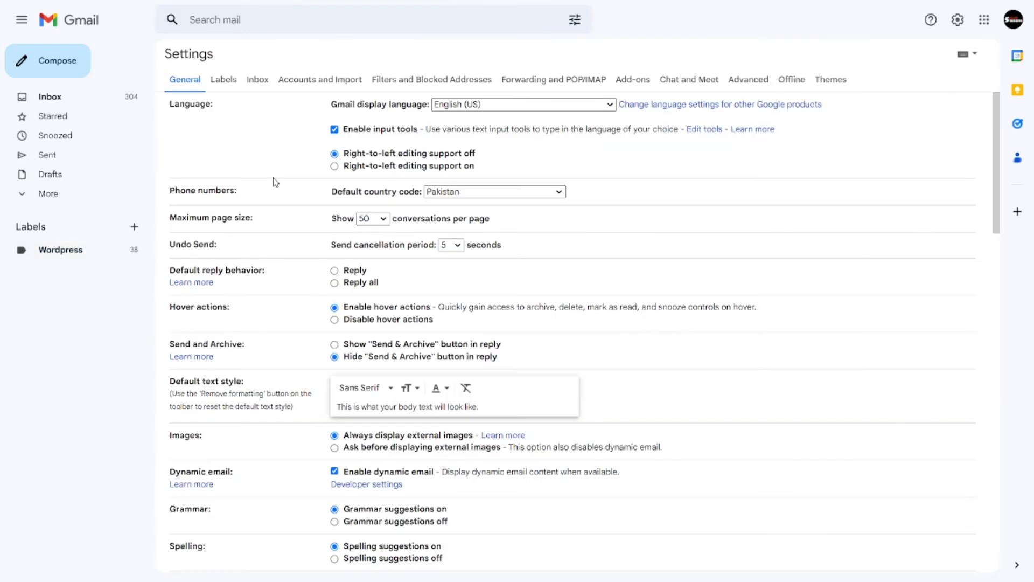
left_click(410, 86)
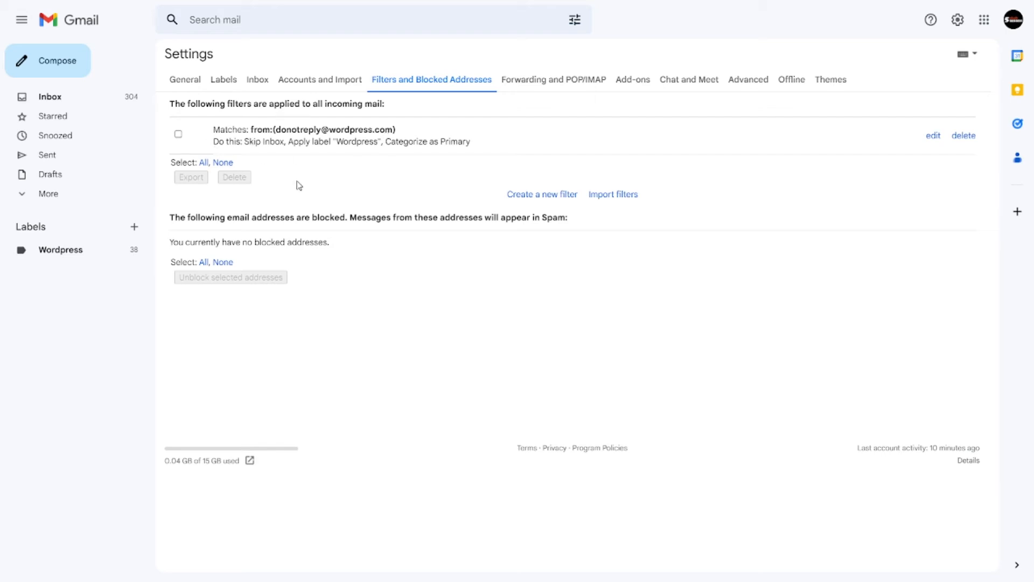
left_click(178, 135)
left_click(937, 141)
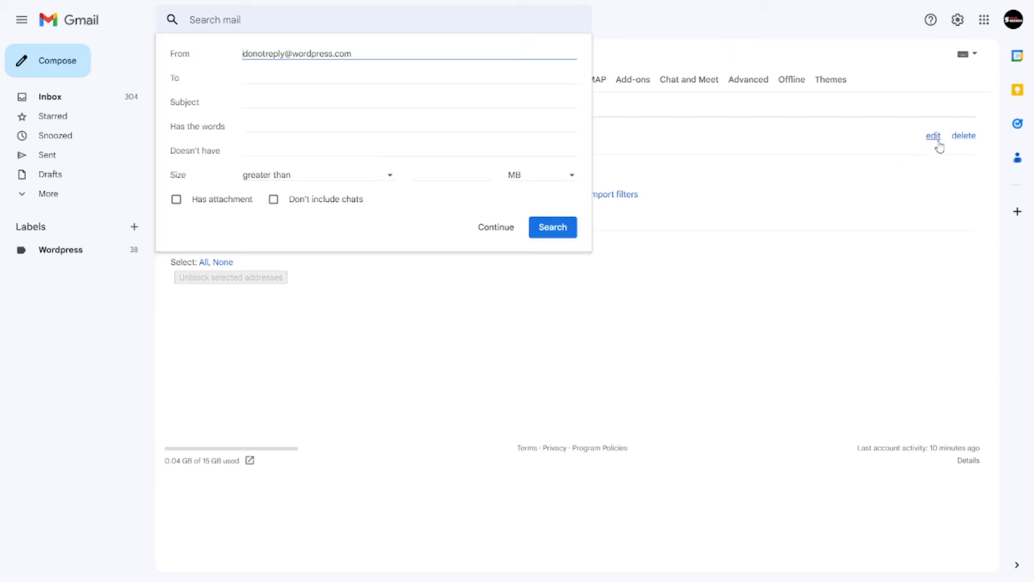
left_click(604, 35)
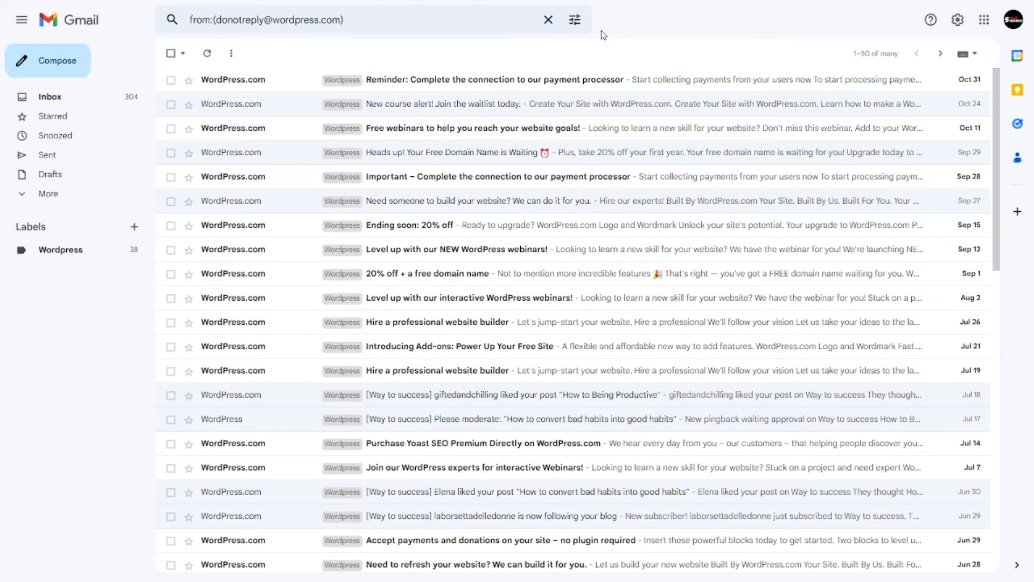